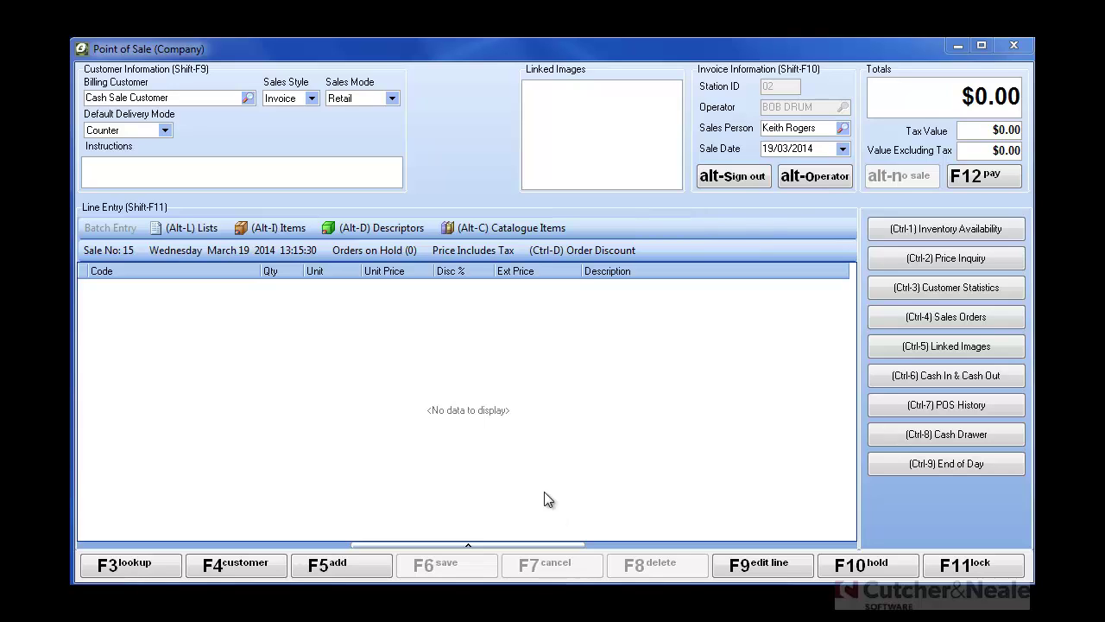
Add item 100-2002 to the sale with a quantity of 5 and commit the line.
{"action": "left_click", "coordinate": [190, 302]}
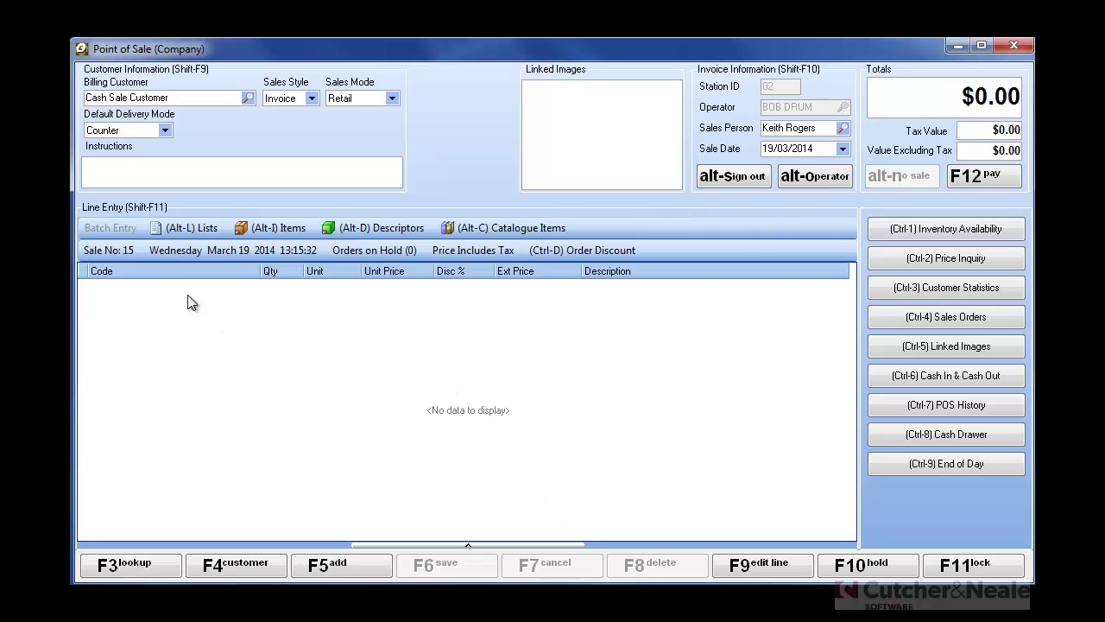
{"action": "left_click", "coordinate": [337, 568]}
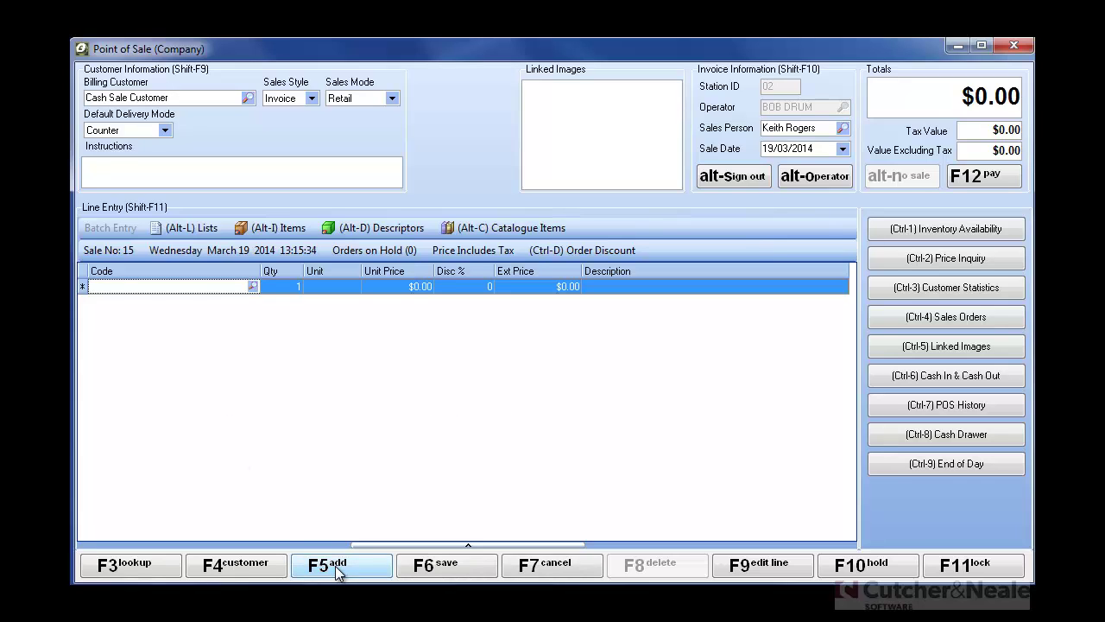
{"action": "type", "text": "100-2002"}
{"action": "key", "text": "Return"}
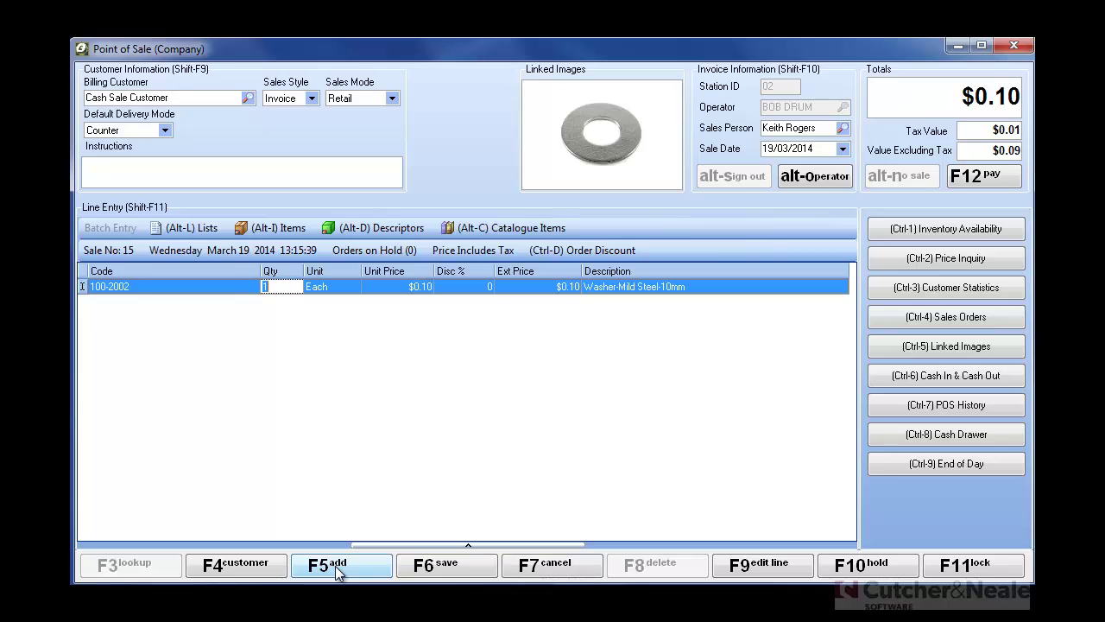
{"action": "type", "text": "5"}
{"action": "left_click", "coordinate": [338, 570]}
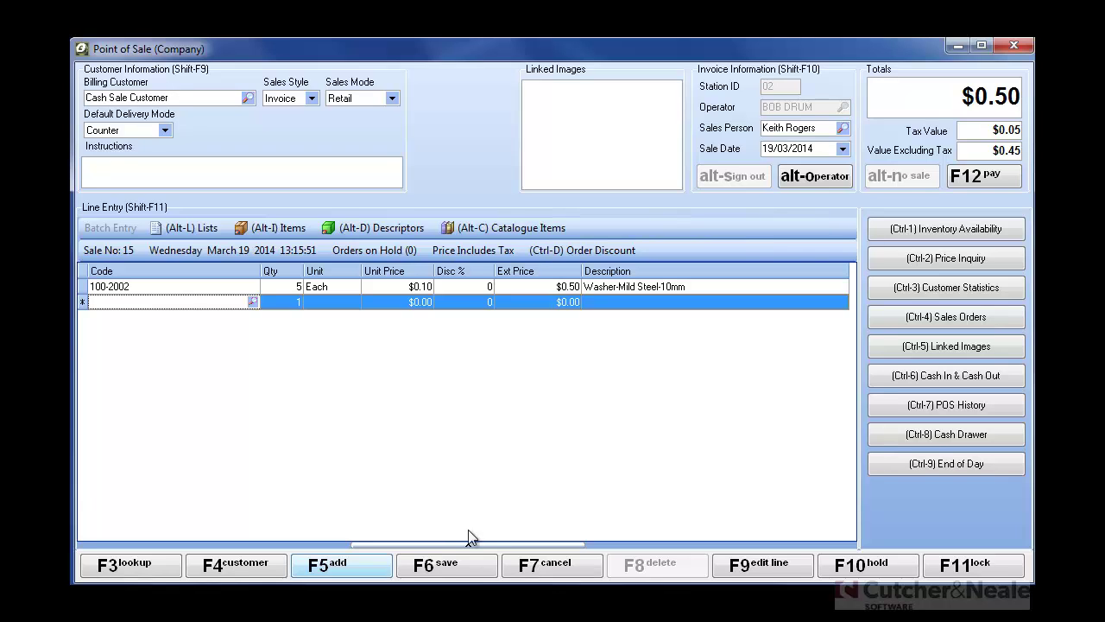
Check the inventory availability of the 100-2002 sale line, including its reorder and supply details under Item Info.
{"action": "left_click", "coordinate": [411, 288]}
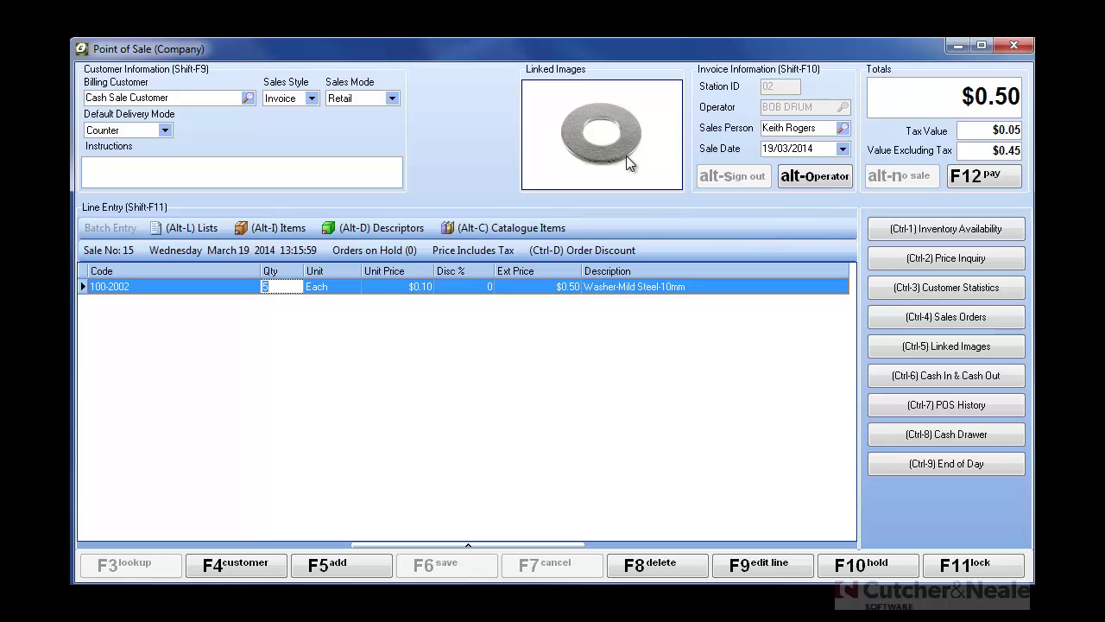
{"action": "left_click", "coordinate": [923, 228]}
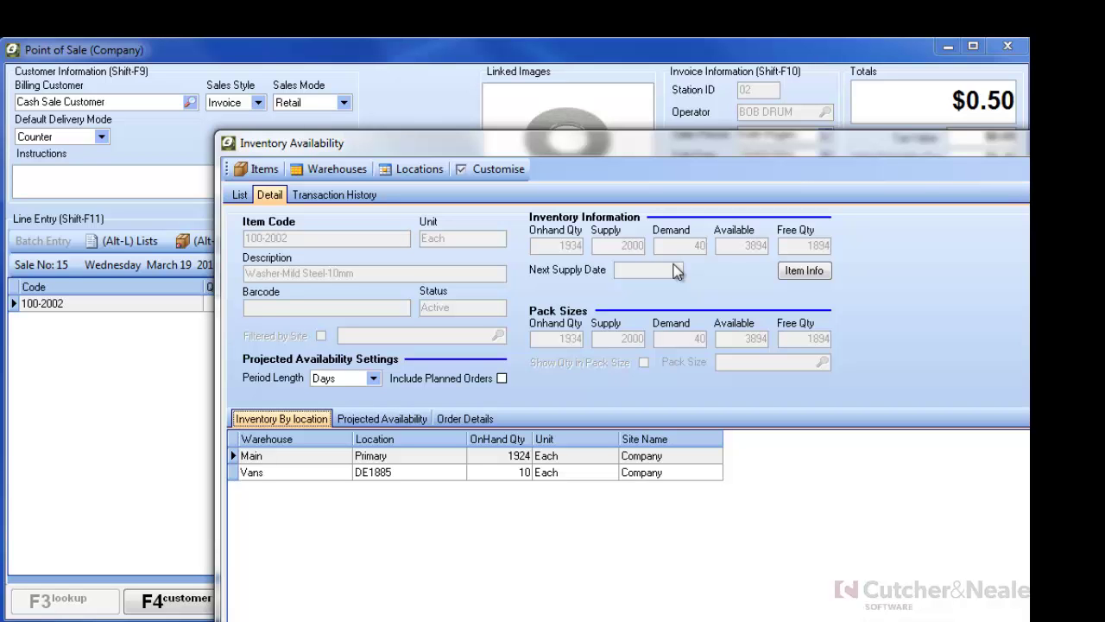
{"action": "left_click", "coordinate": [797, 277]}
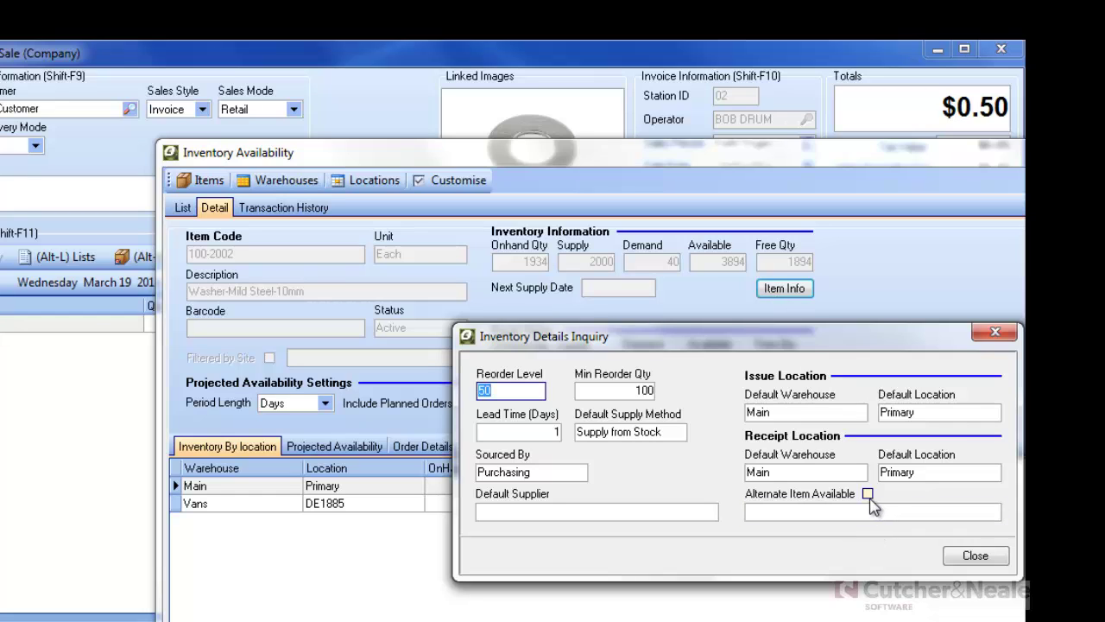
{"action": "left_click", "coordinate": [974, 555]}
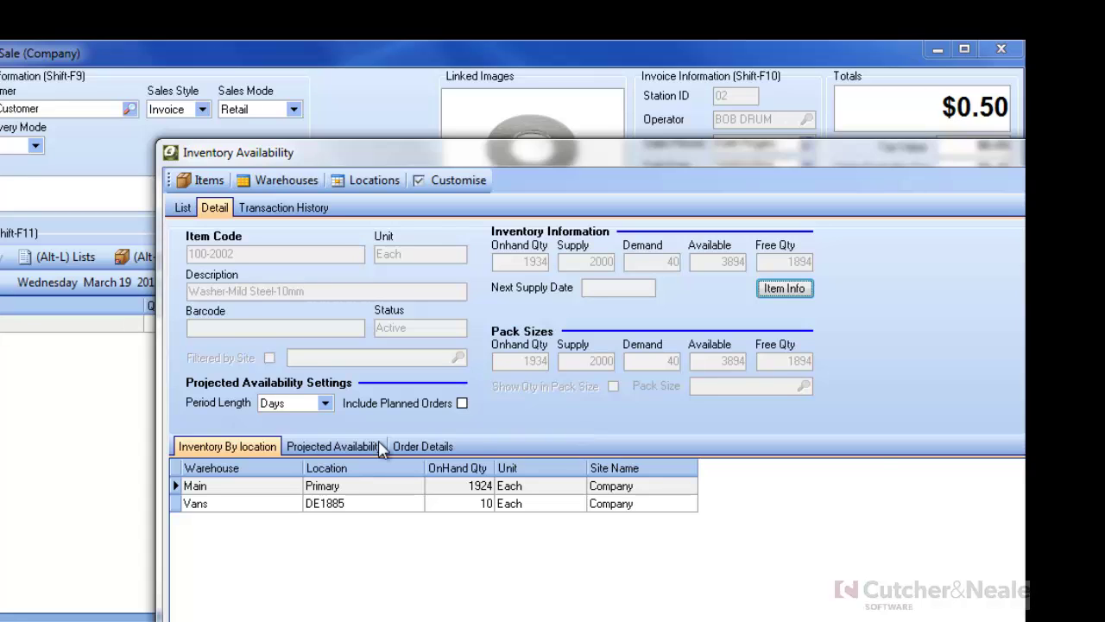
Review the item's projected availability, order details and transaction history, and close the availability inquiry.
{"action": "left_click", "coordinate": [325, 447]}
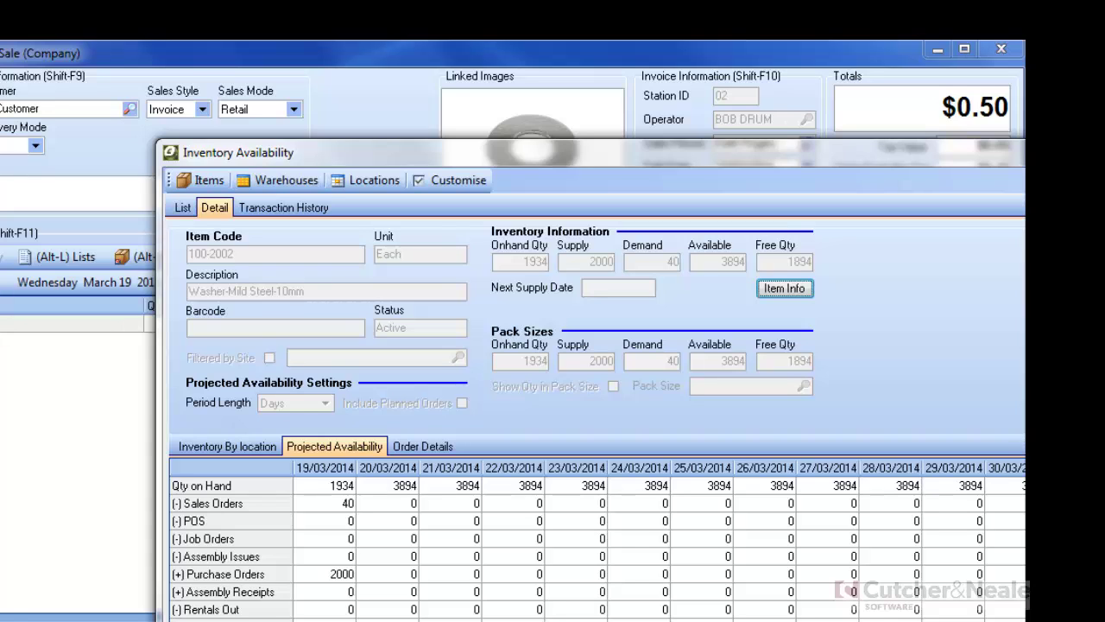
{"action": "left_click", "coordinate": [422, 447]}
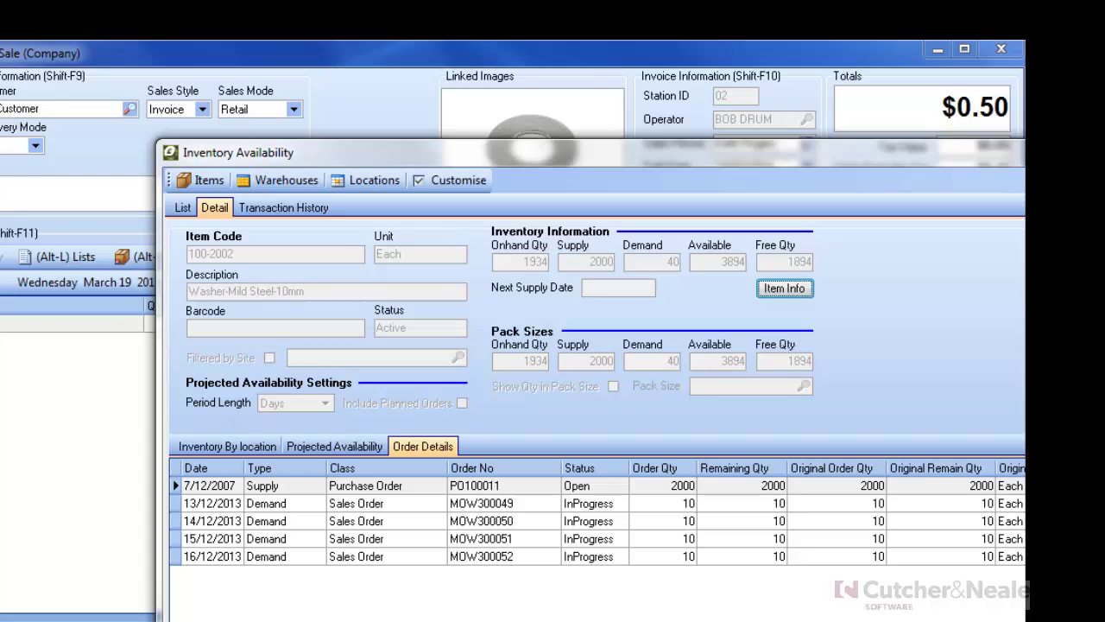
{"action": "left_click", "coordinate": [315, 214]}
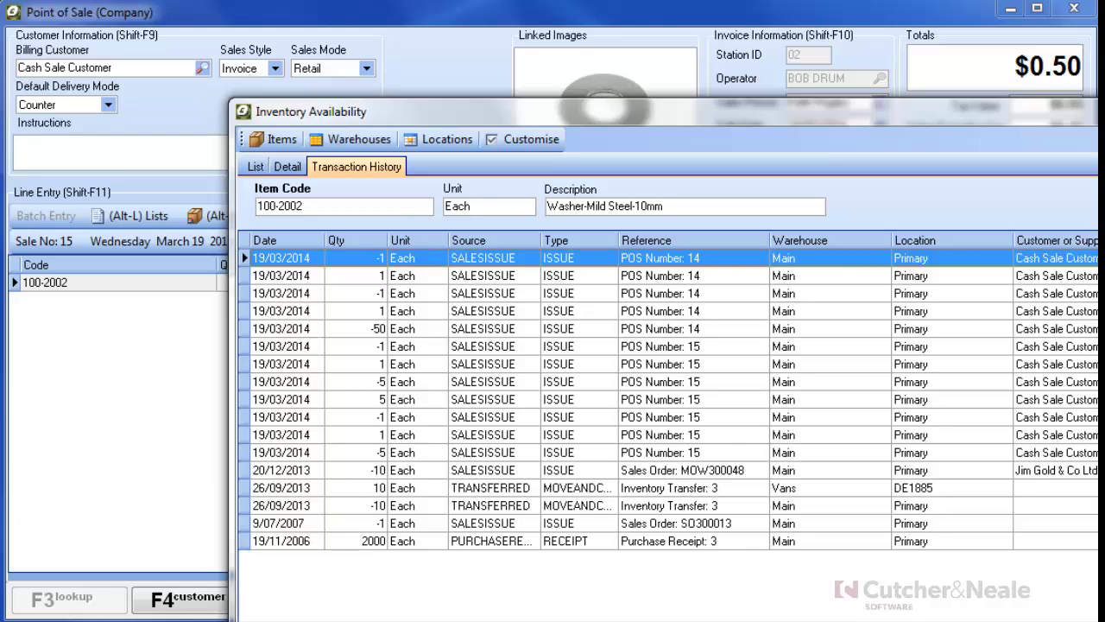
{"action": "key", "text": "Escape"}
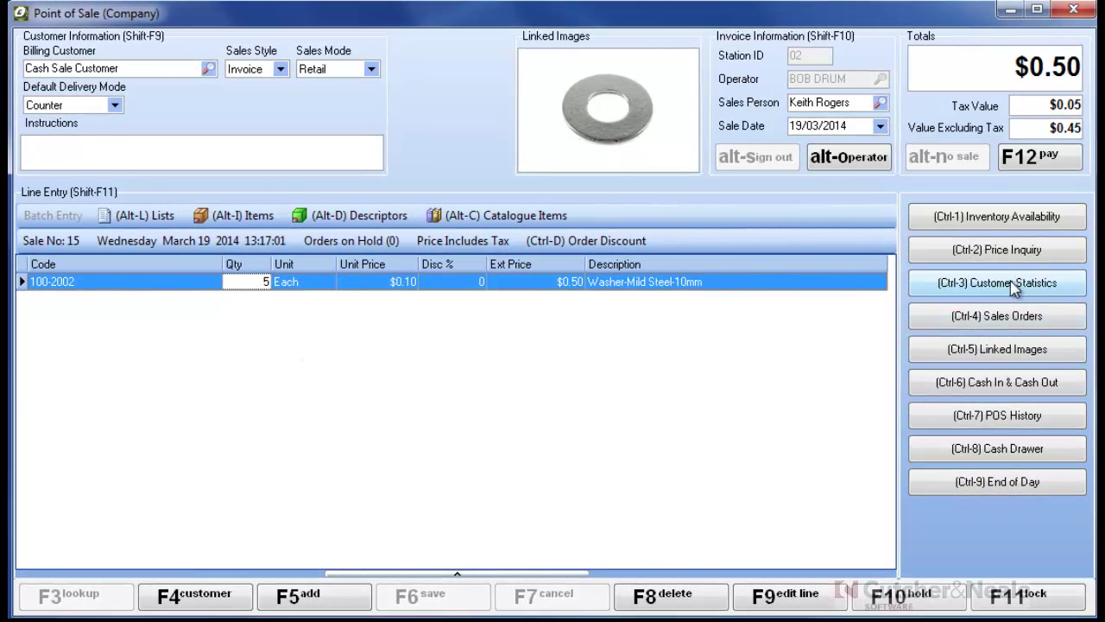
Start a price inquiry for a prospect at the Trade price level.
{"action": "left_click", "coordinate": [1012, 252]}
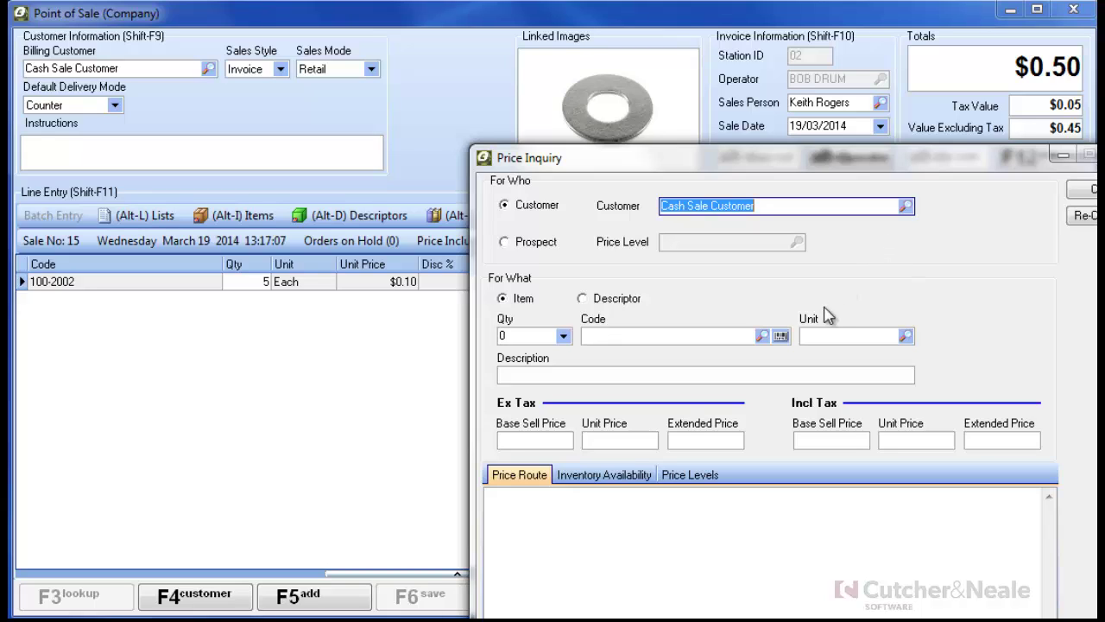
{"action": "key", "text": "Tab"}
{"action": "left_click", "coordinate": [504, 242]}
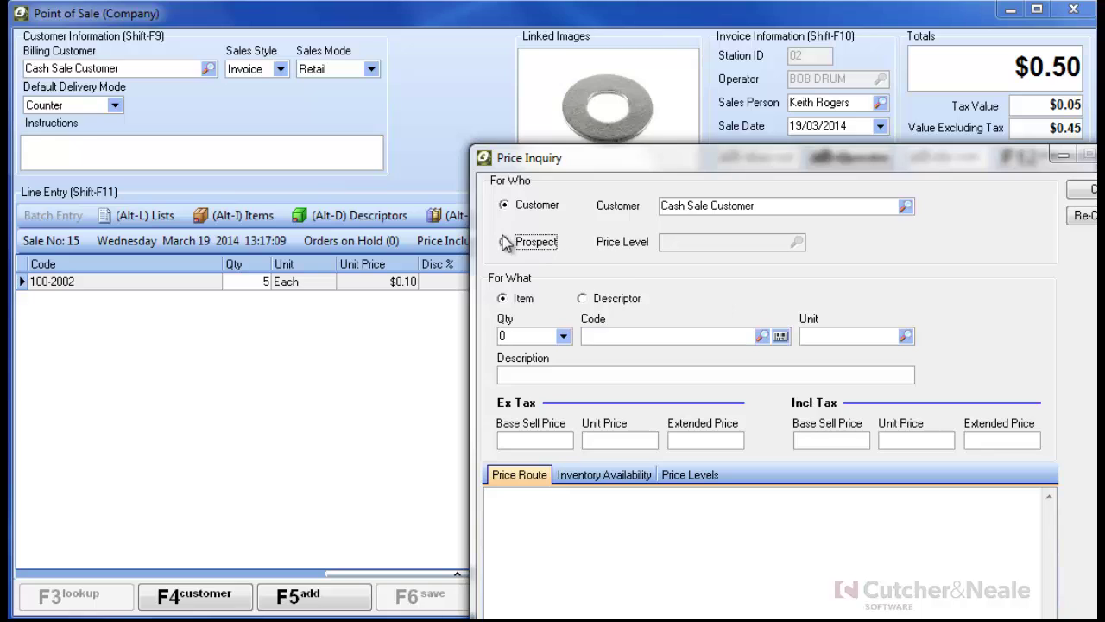
{"action": "left_click", "coordinate": [796, 241]}
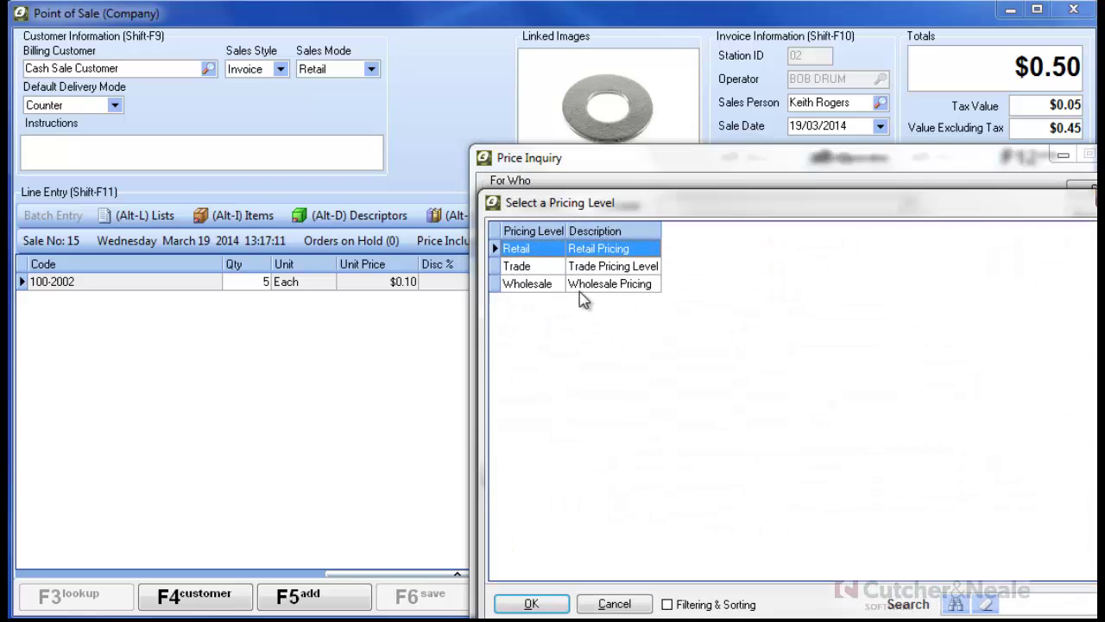
{"action": "double_click", "coordinate": [552, 268]}
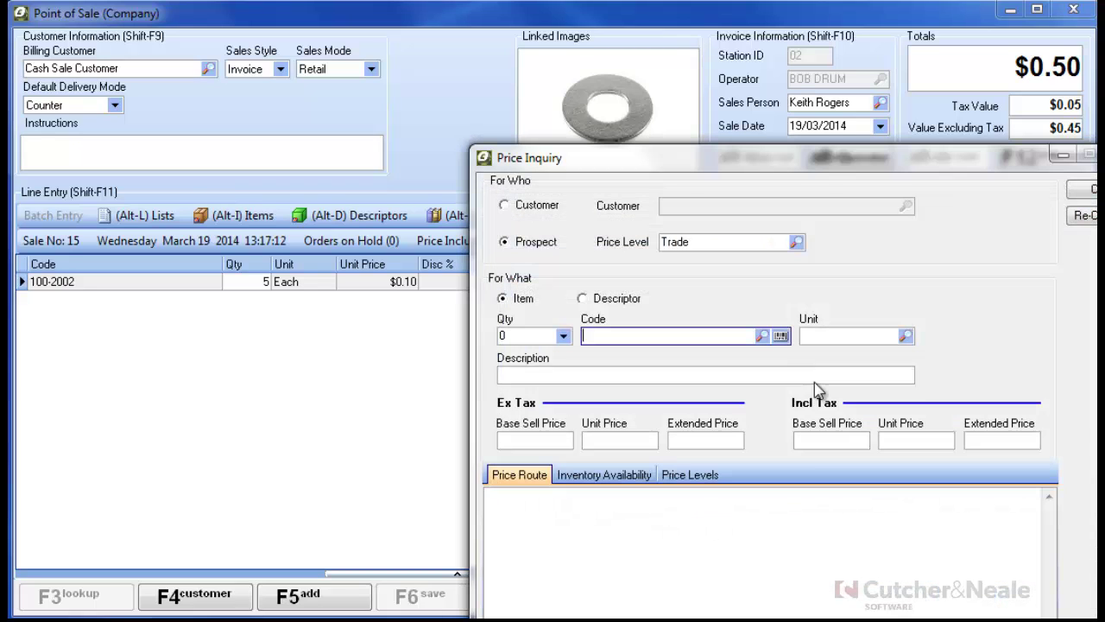
Look up the Trade price for a quantity of 7 of item 100-2002.
{"action": "left_click", "coordinate": [564, 336]}
{"action": "left_click", "coordinate": [561, 392]}
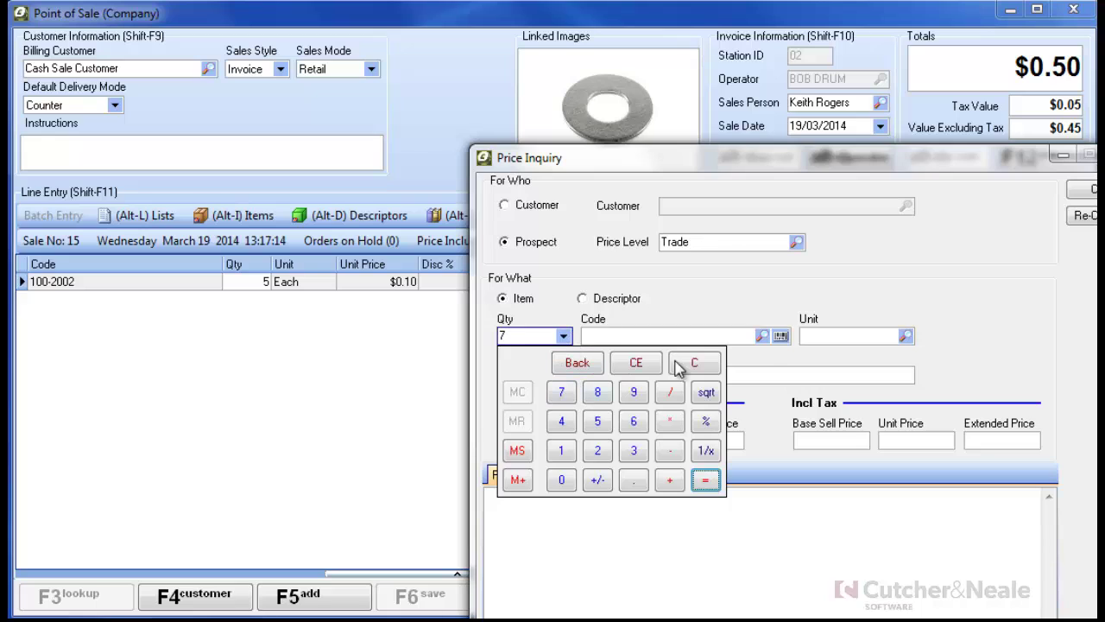
{"action": "left_click", "coordinate": [753, 336]}
{"action": "type", "text": "100-2"}
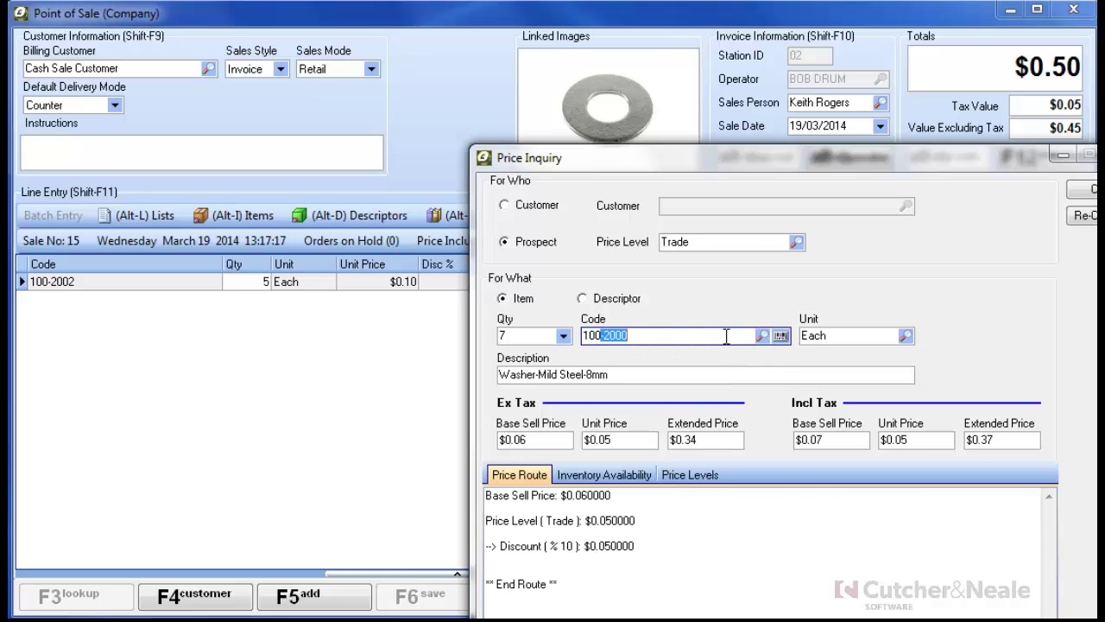
{"action": "type", "text": "002"}
{"action": "key", "text": "Tab"}
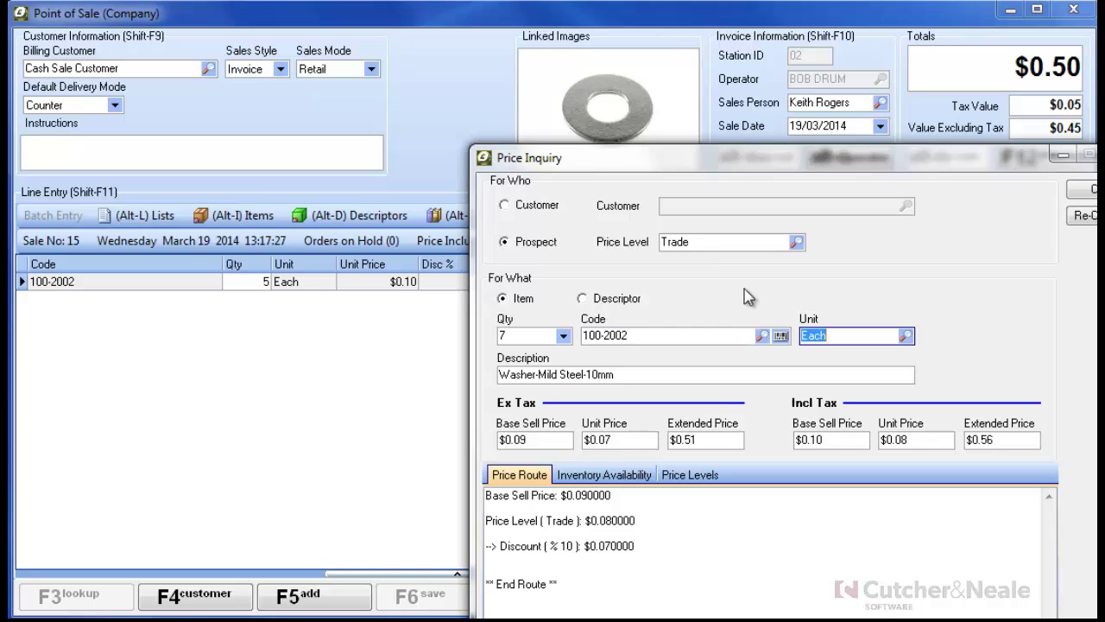
Switch the price inquiry to the Wholesale price level to compare the item's pricing, and close the inquiry.
{"action": "left_click", "coordinate": [796, 242]}
{"action": "double_click", "coordinate": [536, 267]}
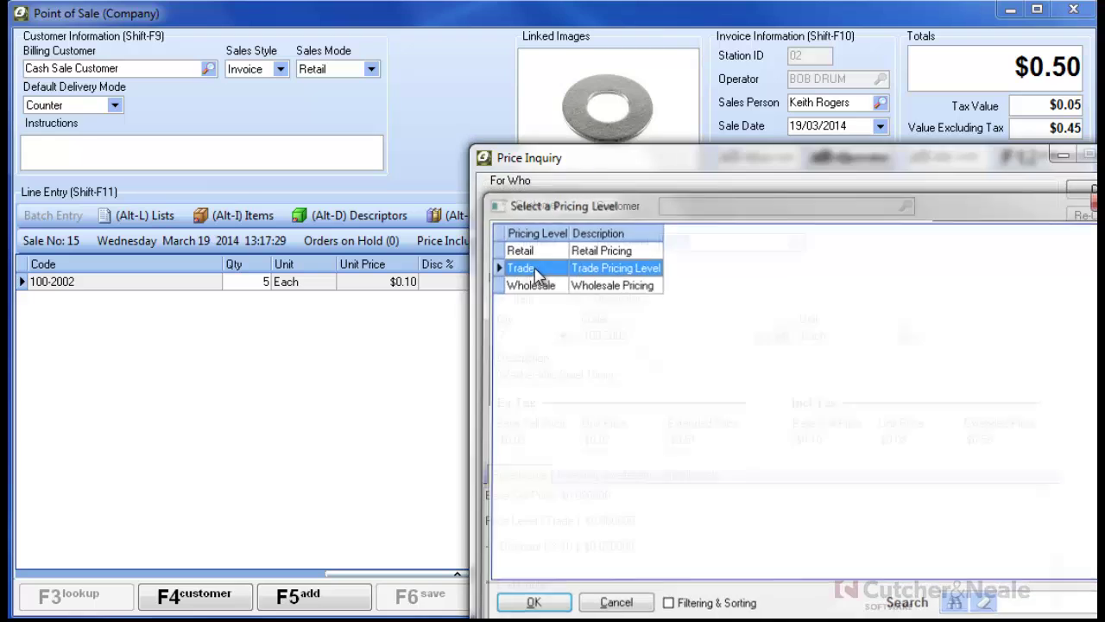
{"action": "left_click", "coordinate": [796, 242]}
{"action": "double_click", "coordinate": [536, 285]}
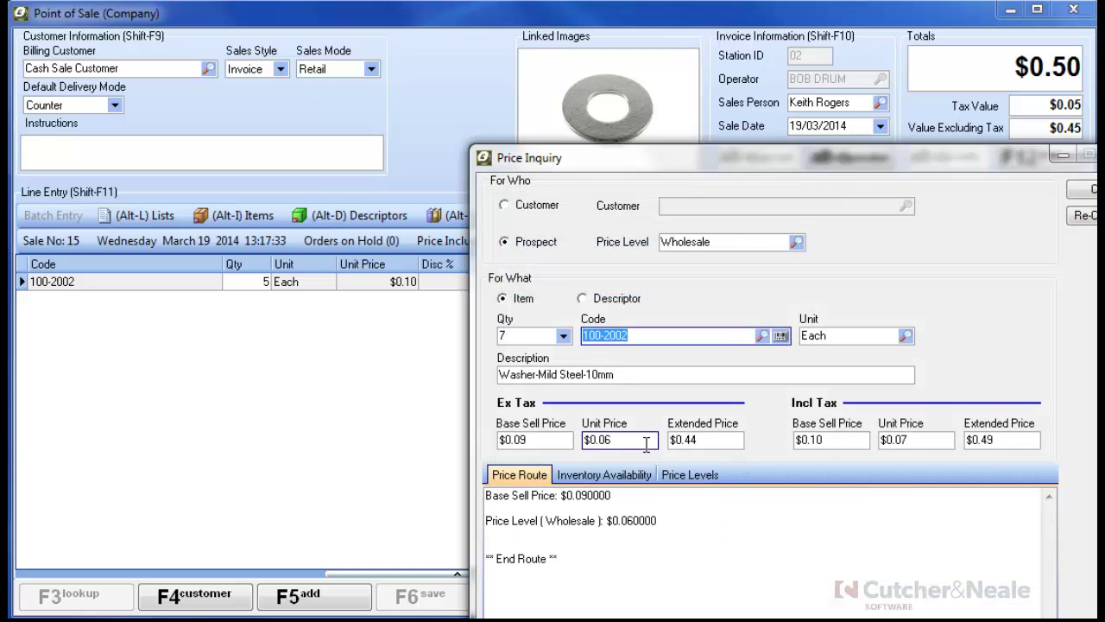
{"action": "left_click", "coordinate": [1077, 221]}
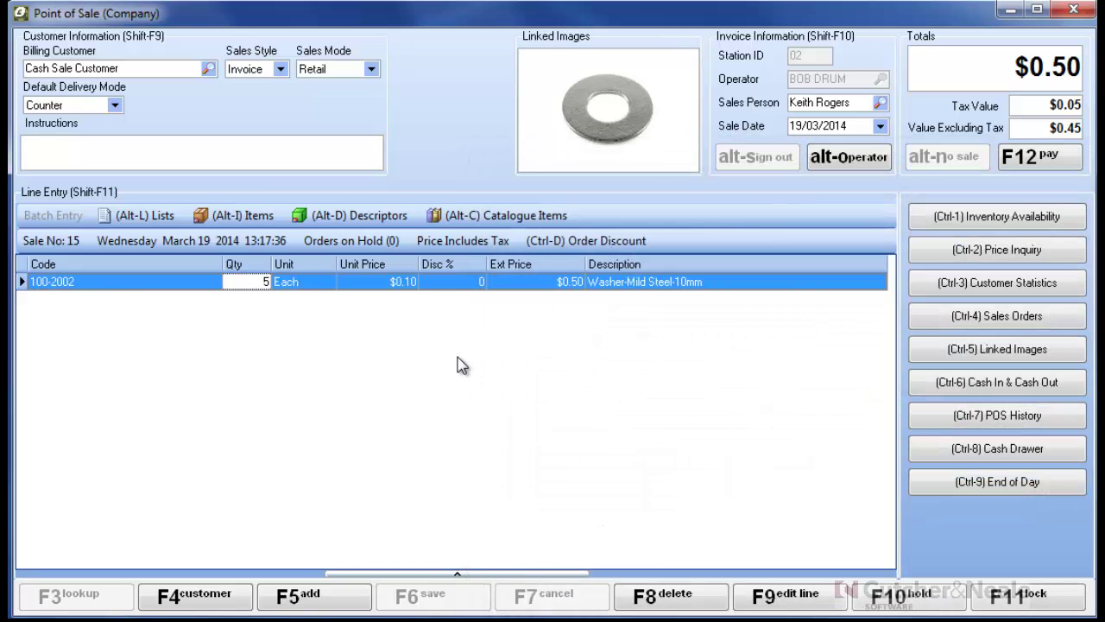
View the linked image of item 100-2002 at larger size and close it.
{"action": "left_click", "coordinate": [985, 348]}
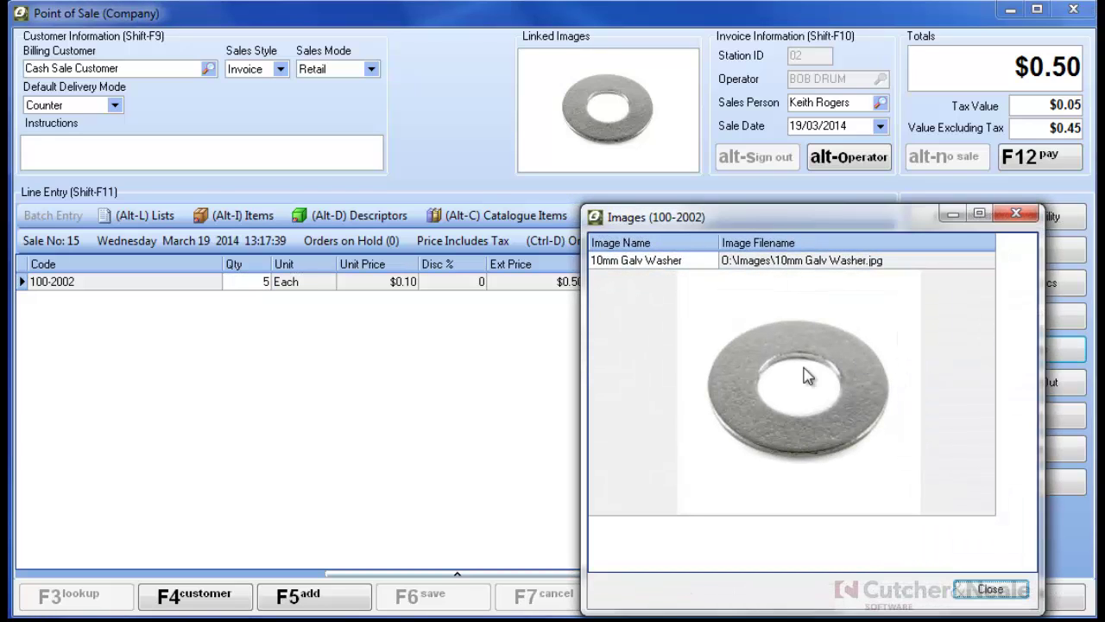
{"action": "left_click", "coordinate": [1010, 593]}
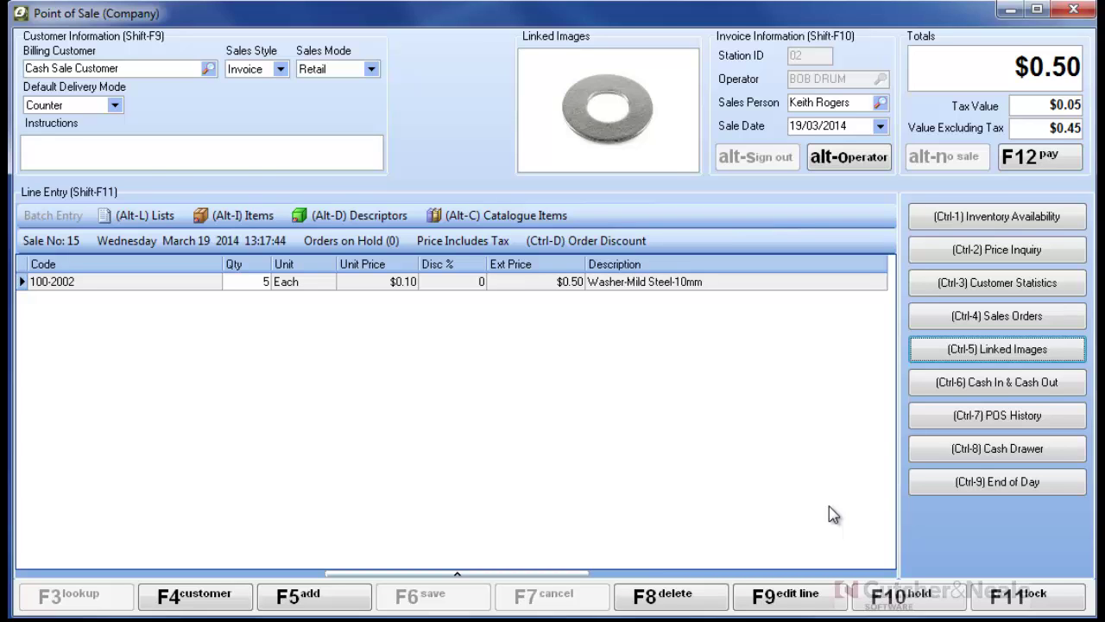
Set the billing customer of the sale to Azure Products Ltd.
{"action": "left_click", "coordinate": [987, 283]}
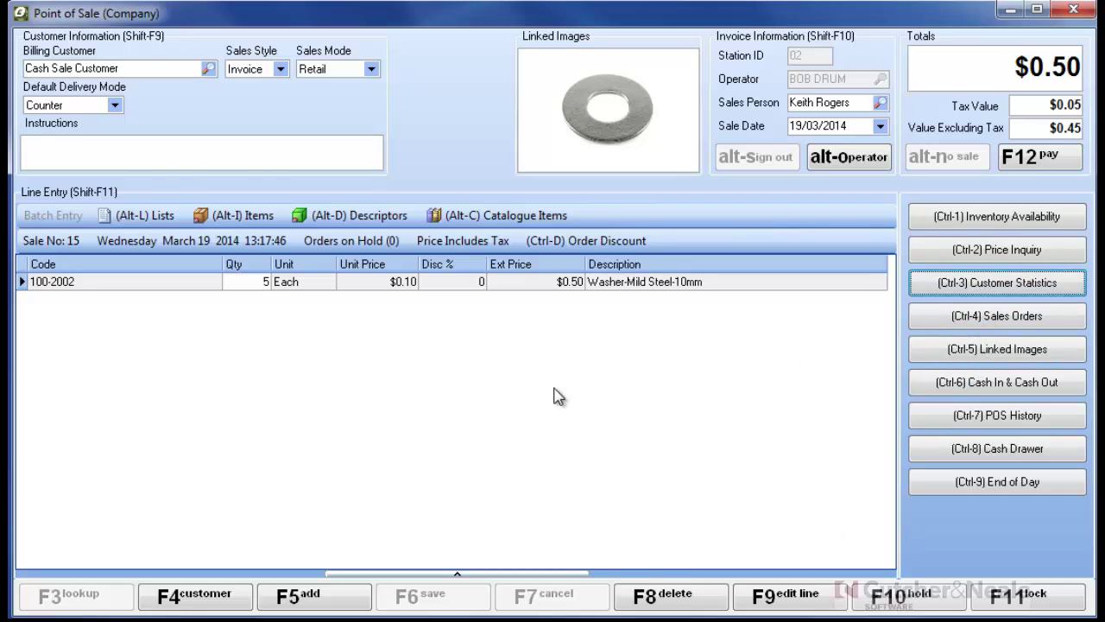
{"action": "left_click", "coordinate": [207, 70]}
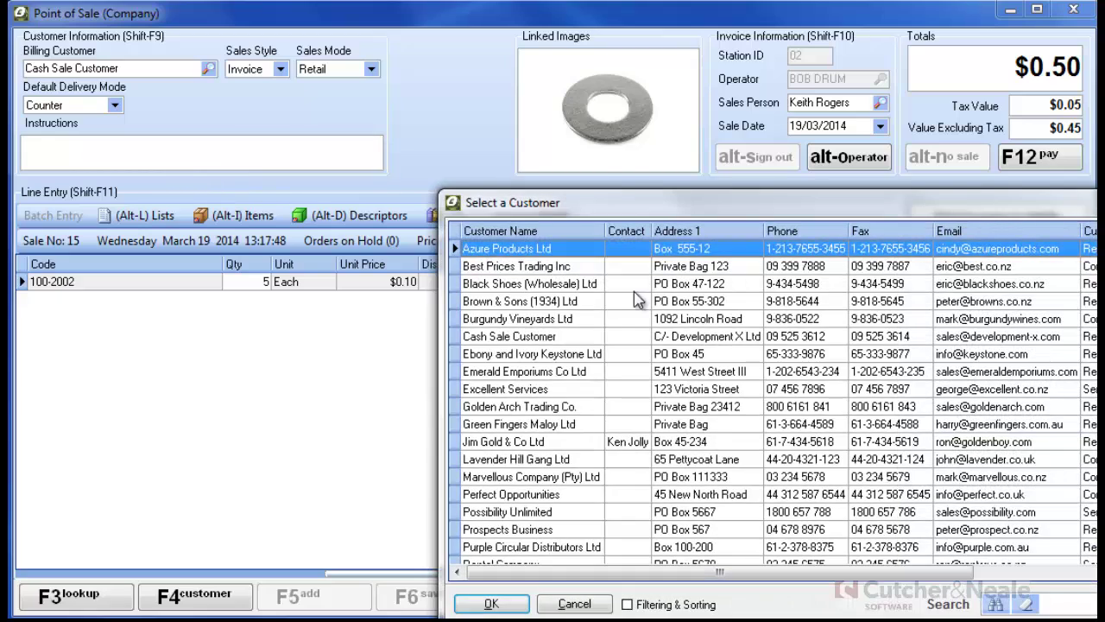
{"action": "double_click", "coordinate": [517, 250]}
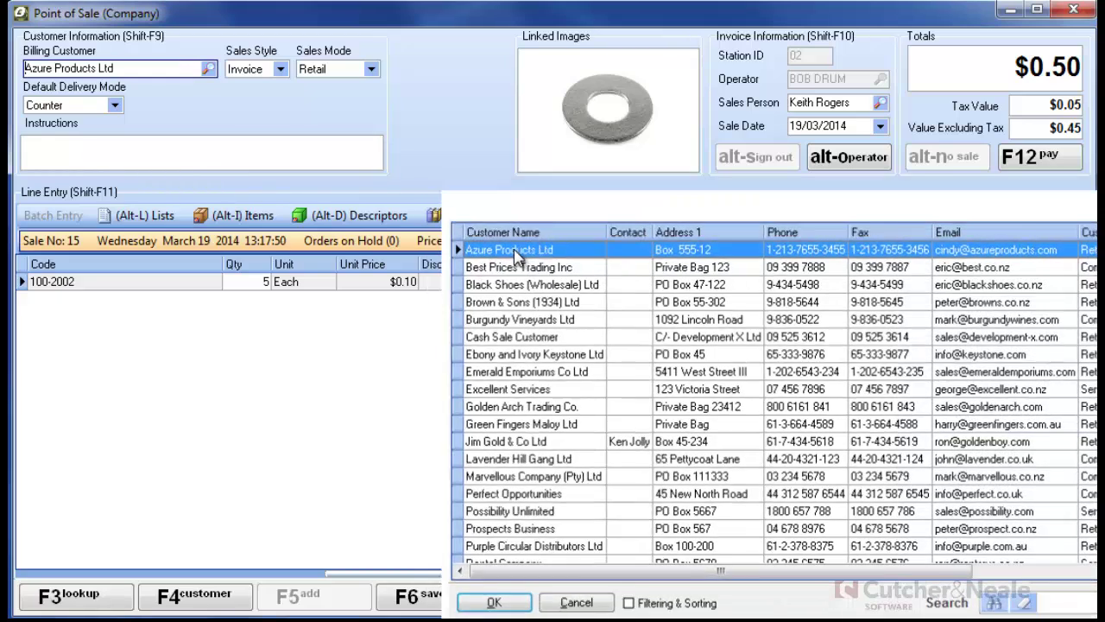
Review the customer statistics for Azure Products Ltd, including outstanding invoices and item sales history, and close them.
{"action": "left_click", "coordinate": [1036, 285]}
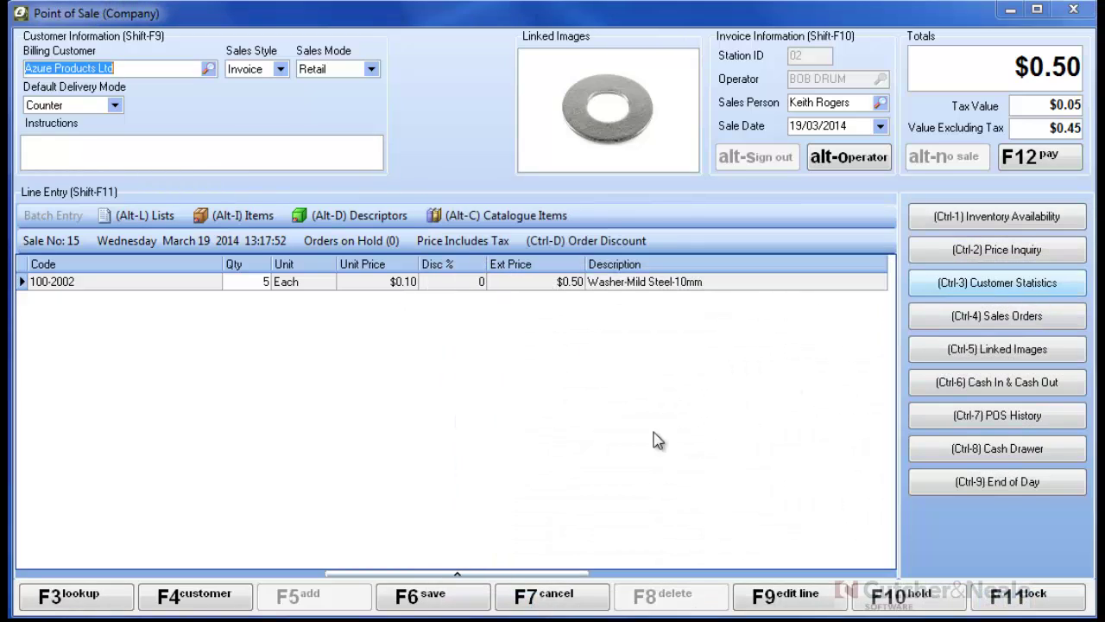
{"action": "left_click_drag", "start_coordinate": [617, 162], "coordinate": [475, 89]}
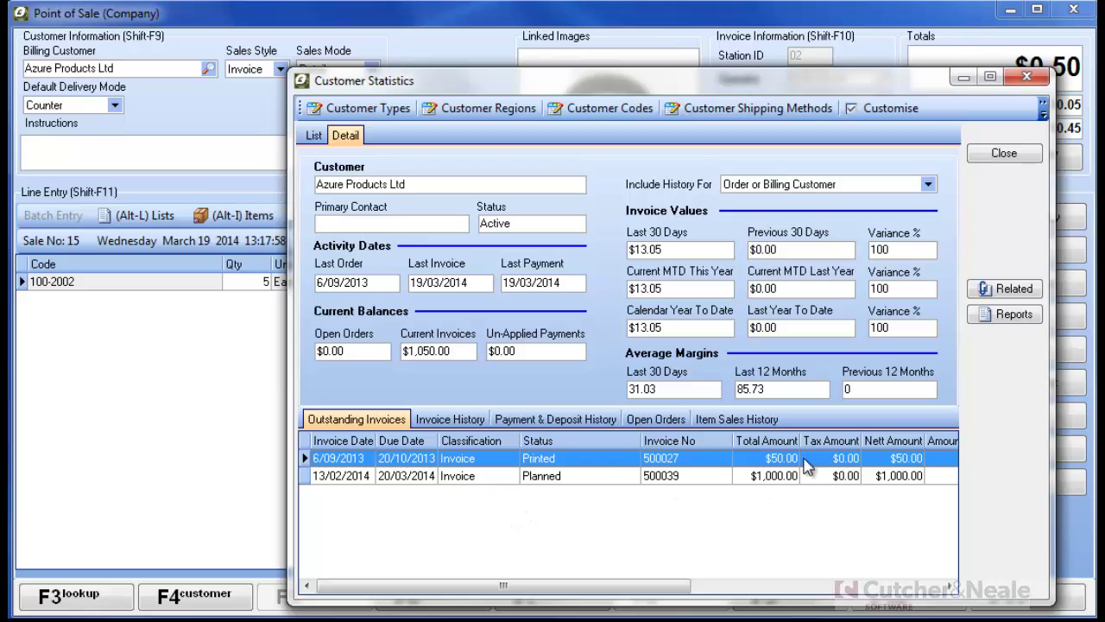
{"action": "left_click", "coordinate": [730, 425]}
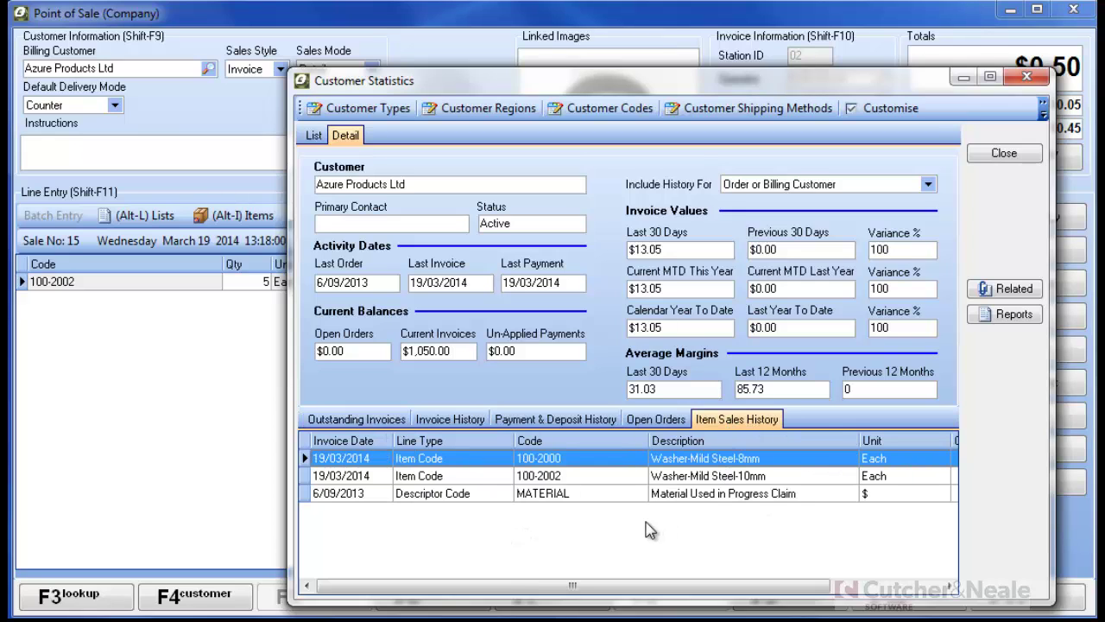
{"action": "left_click", "coordinate": [1006, 153]}
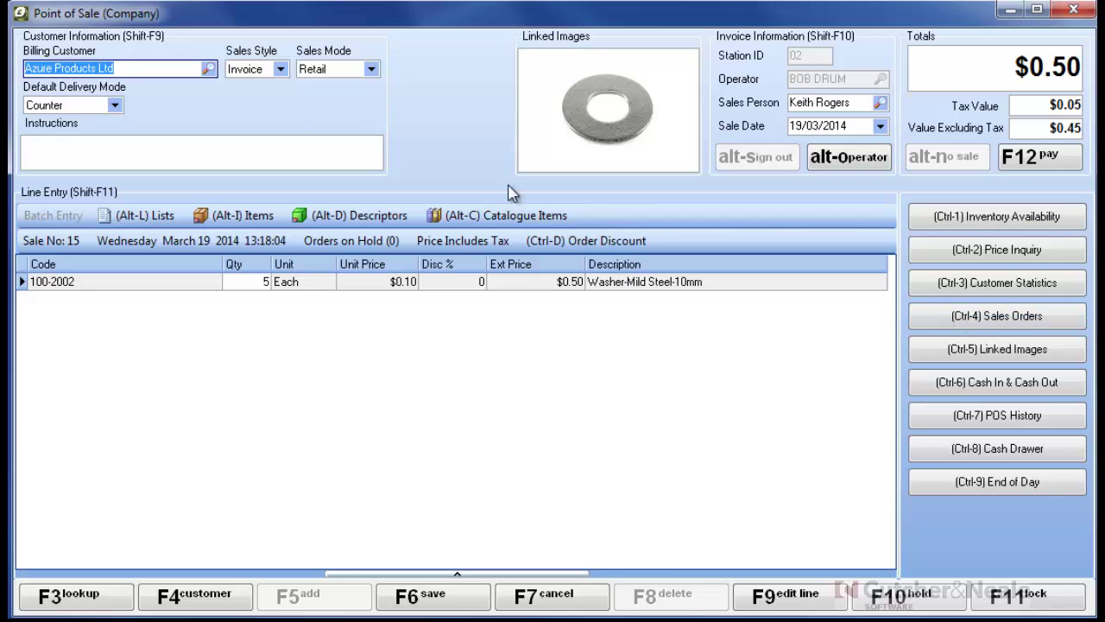
Check the available options for the sales style, sales mode and default delivery mode.
{"action": "left_click", "coordinate": [282, 71]}
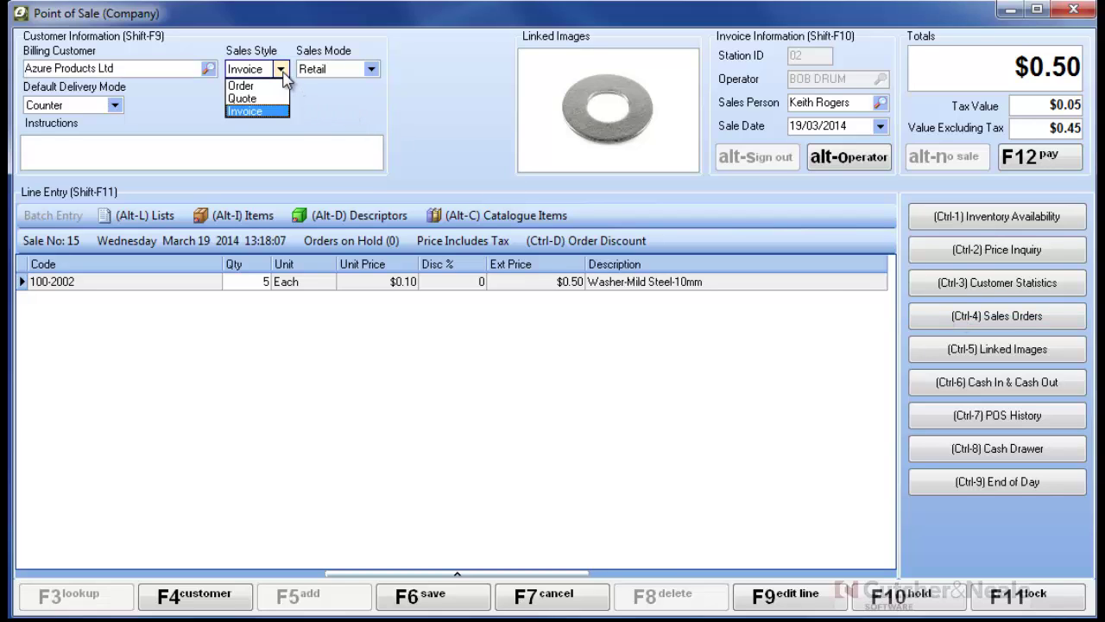
{"action": "left_click", "coordinate": [380, 74]}
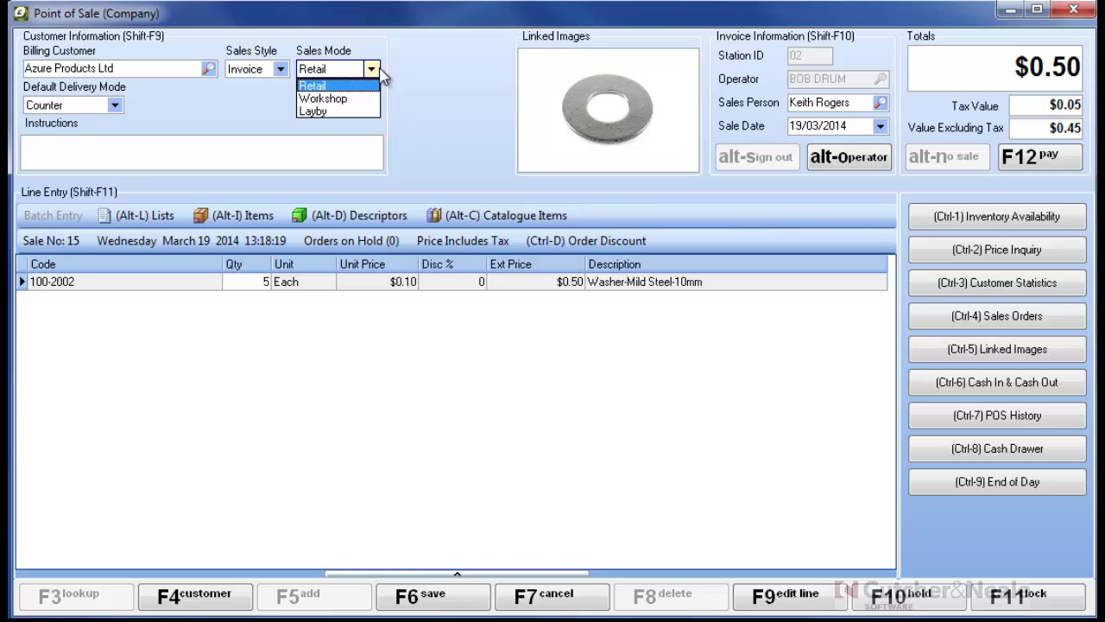
{"action": "left_click", "coordinate": [114, 105]}
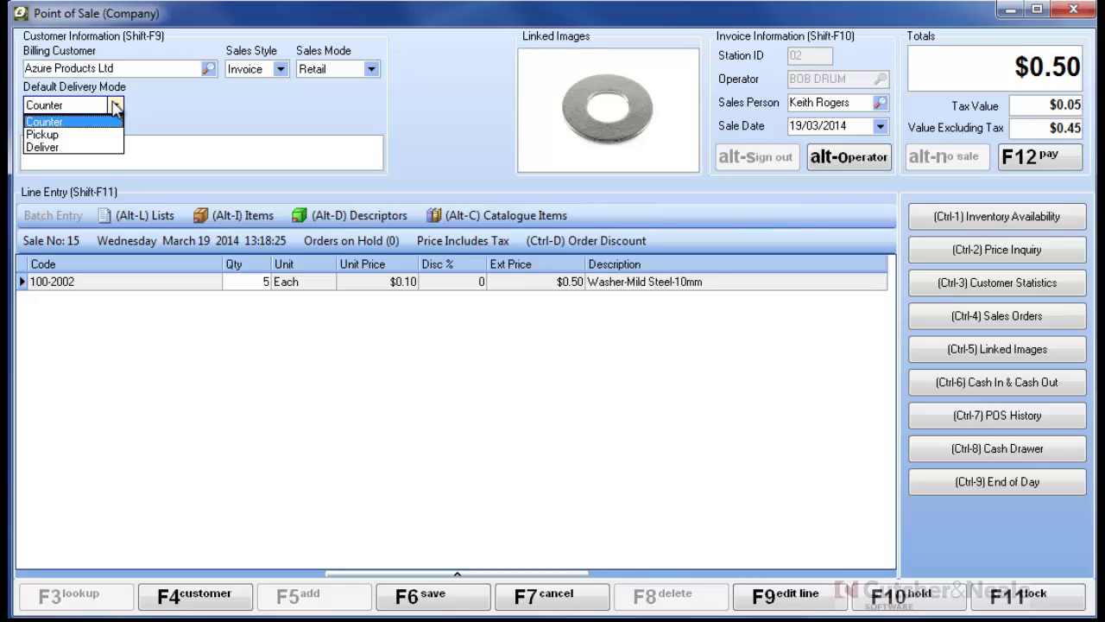
{"action": "left_click", "coordinate": [173, 105]}
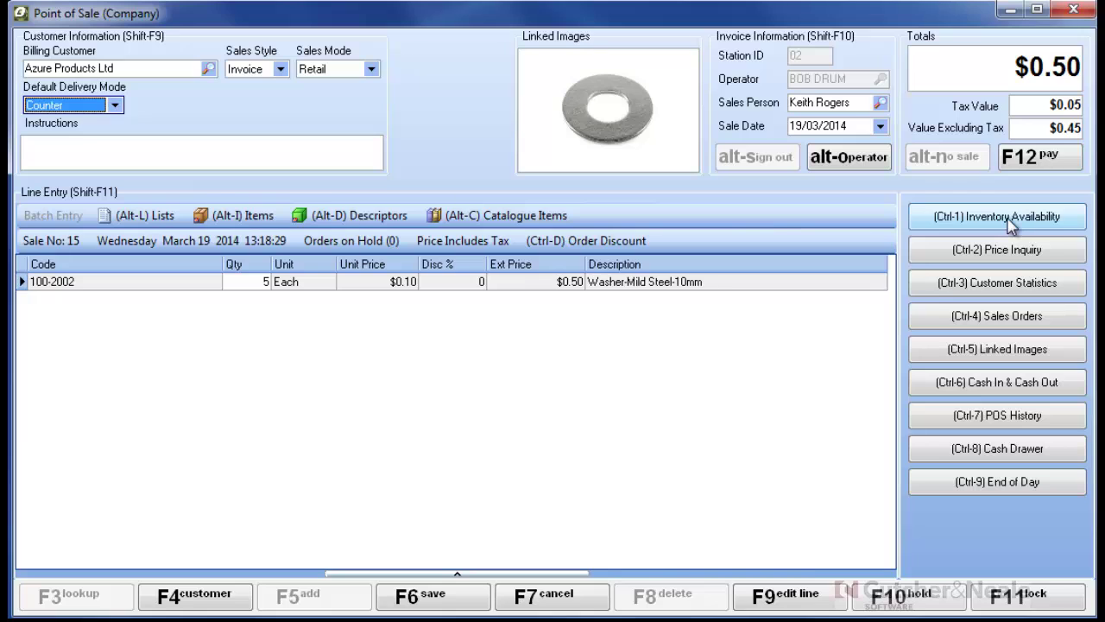
Proceed to payment for the sale and accept recalculating the line prices for Azure Products Ltd.
{"action": "left_click", "coordinate": [1036, 157]}
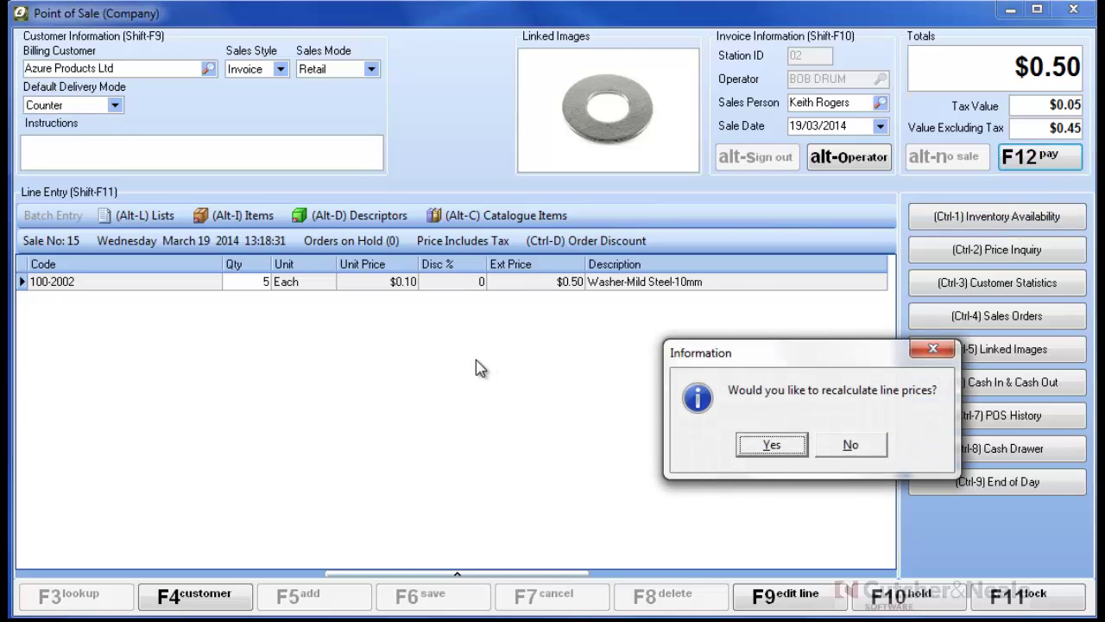
{"action": "left_click", "coordinate": [771, 446]}
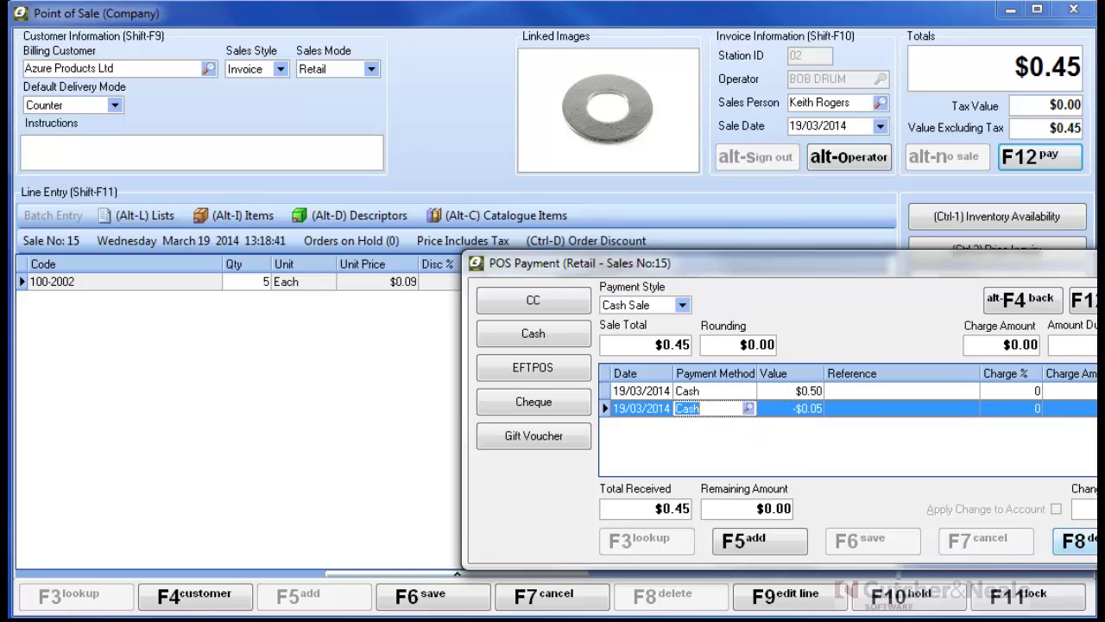
Delete the negative cash line from the payment and apply the change to the customer's account.
{"action": "left_click", "coordinate": [1079, 542]}
{"action": "left_click", "coordinate": [772, 447]}
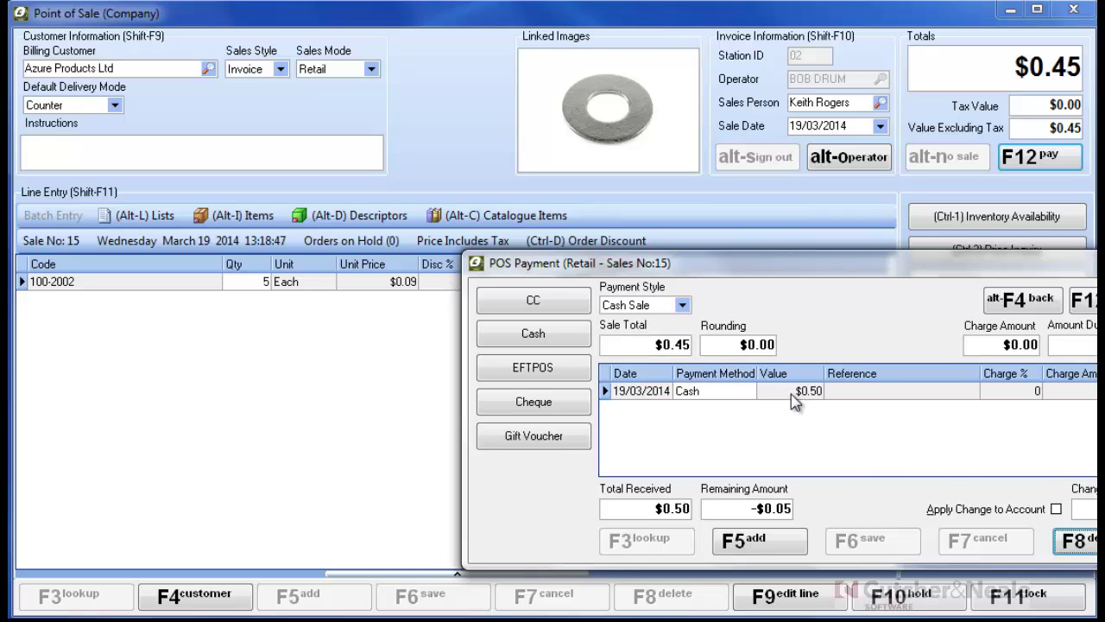
{"action": "left_click", "coordinate": [1056, 509]}
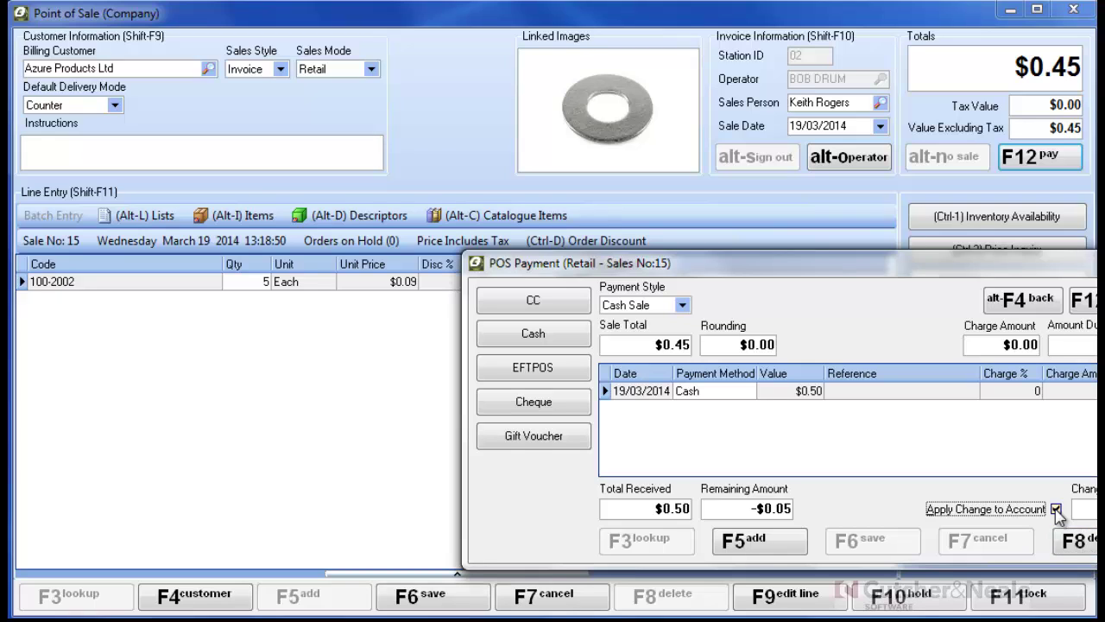
Switch the payment style to On Account and return it to Cash Sale.
{"action": "left_click", "coordinate": [682, 307]}
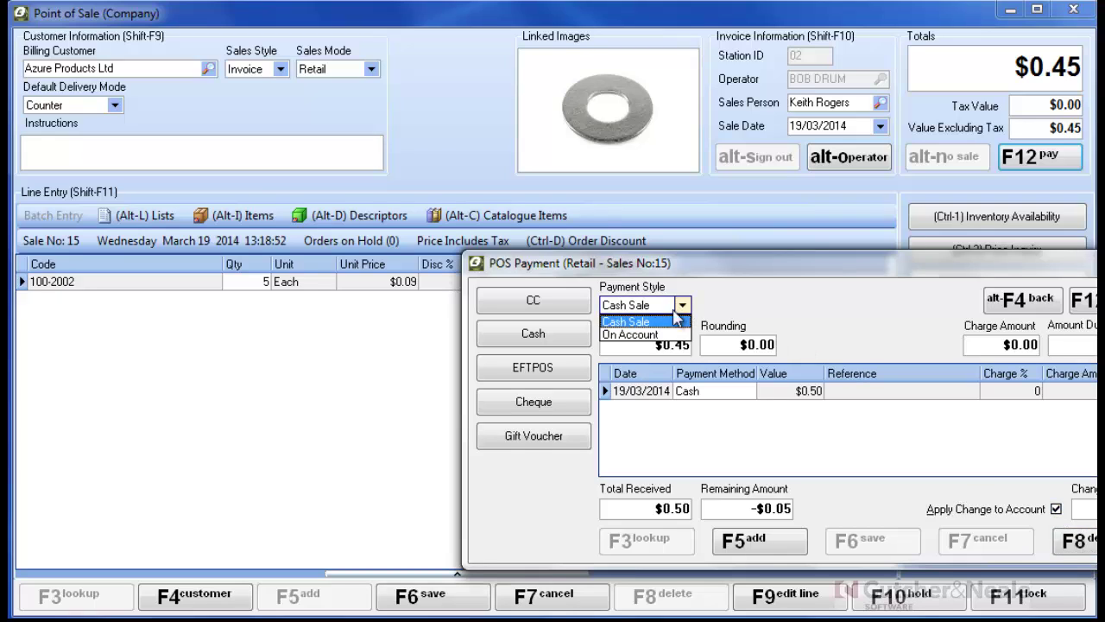
{"action": "left_click", "coordinate": [652, 334]}
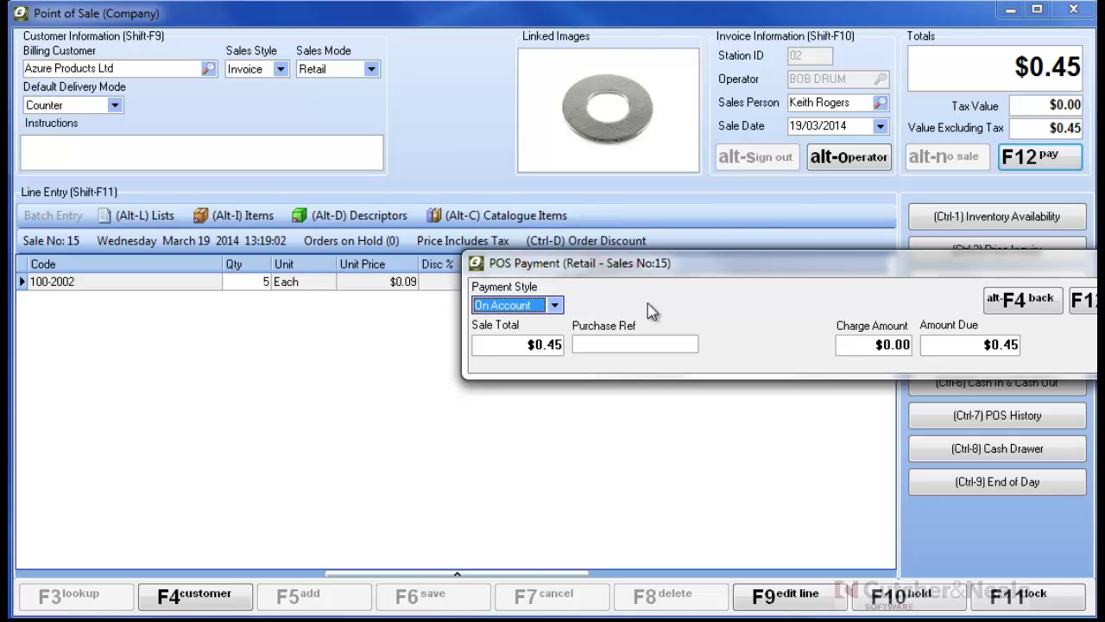
{"action": "left_click", "coordinate": [552, 307]}
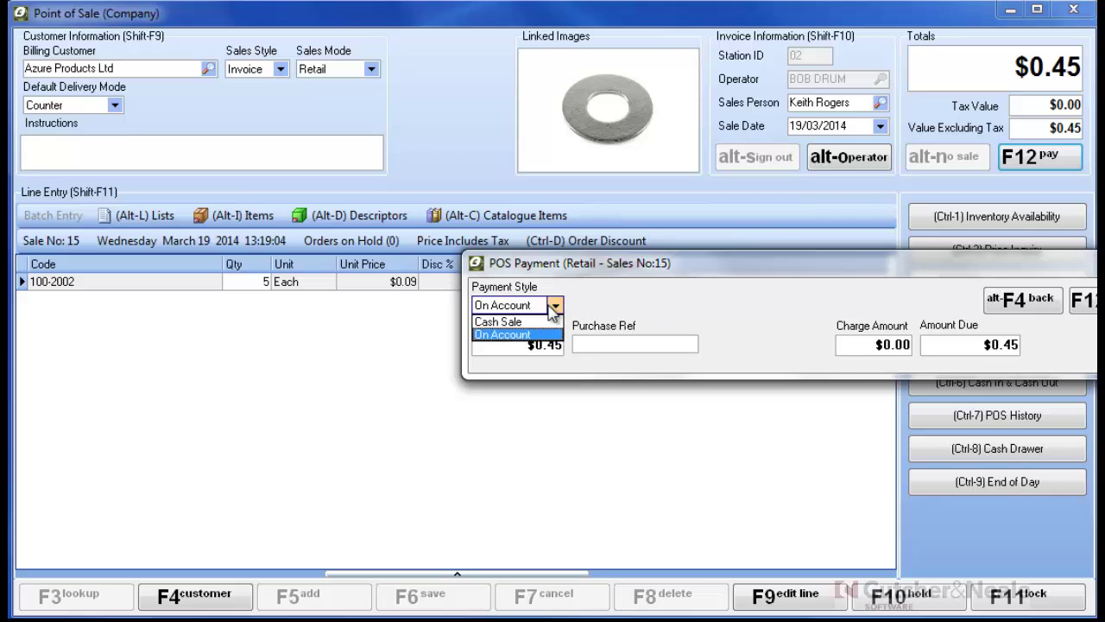
{"action": "left_click", "coordinate": [536, 320]}
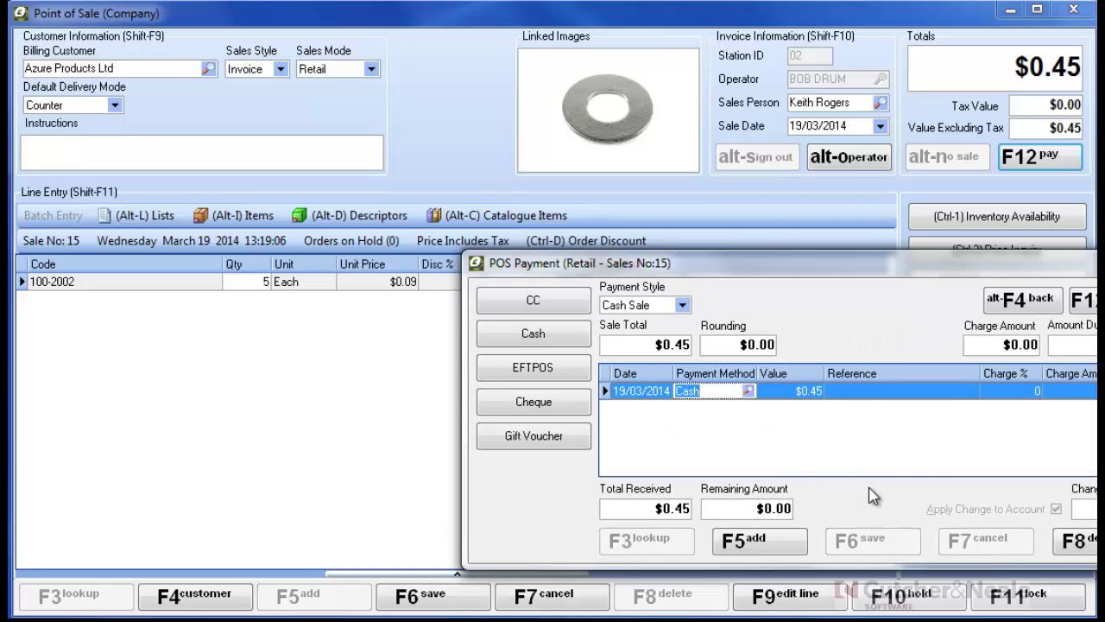
Set the value of the cash payment line to $0.50.
{"action": "left_click", "coordinate": [804, 398]}
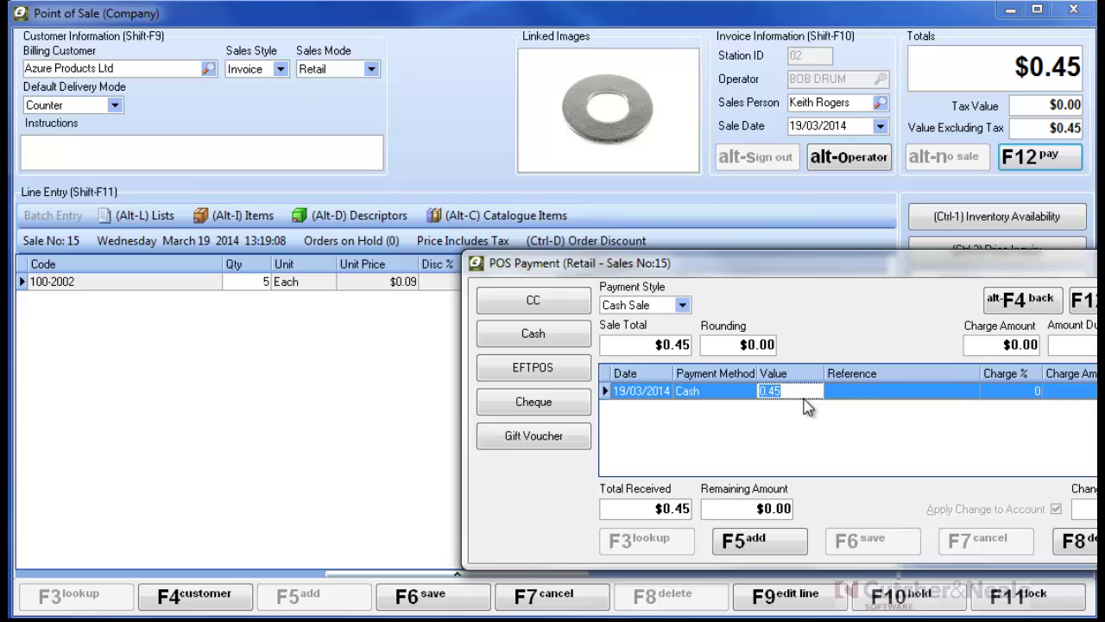
{"action": "type", "text": ".5"}
{"action": "key", "text": "Tab"}
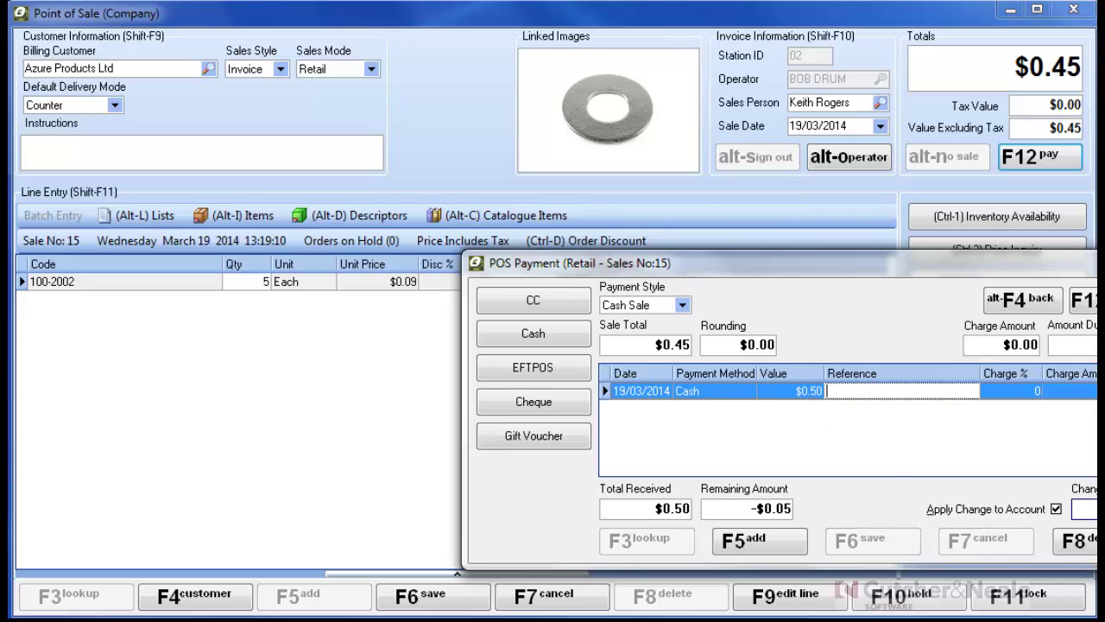